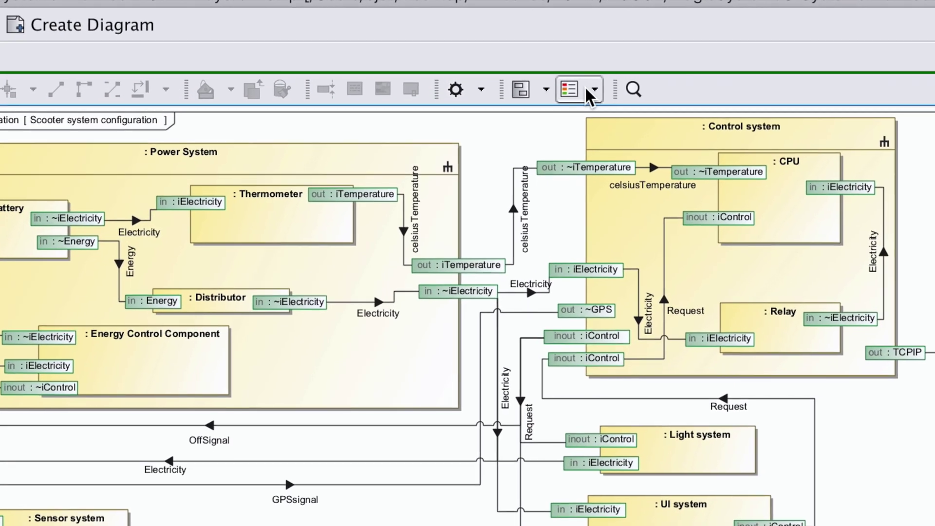
Extract legends for all Port Types, creating Port Types and Connectors by Port Types legends.
{"action": "left_click", "coordinate": [593, 92]}
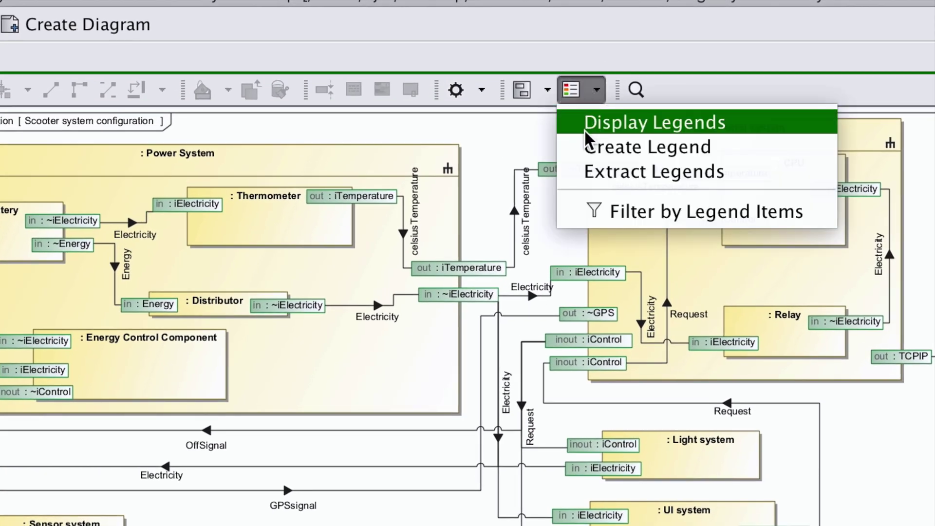
{"action": "left_click", "coordinate": [574, 176]}
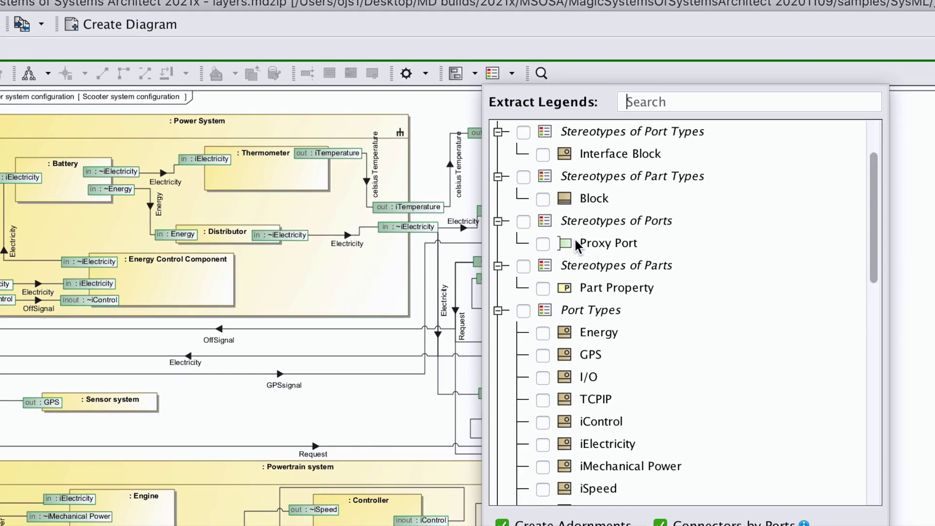
{"action": "scroll", "coordinate": [577, 244], "scroll_direction": "down", "scroll_amount": 1}
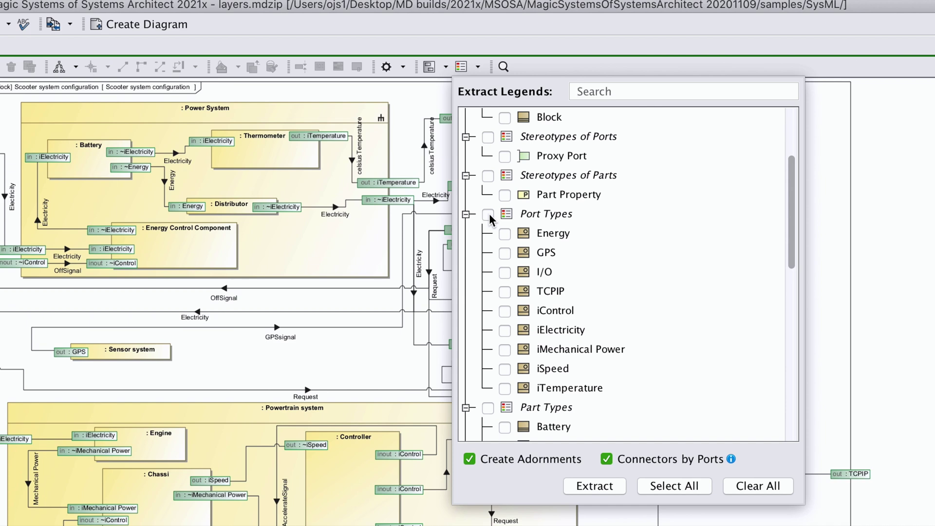
{"action": "left_click", "coordinate": [488, 214]}
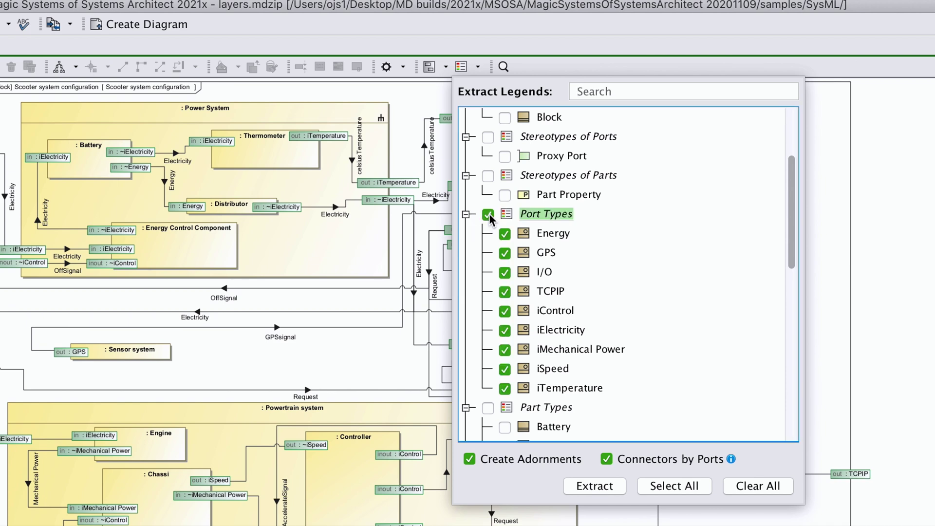
{"action": "left_click", "coordinate": [585, 488]}
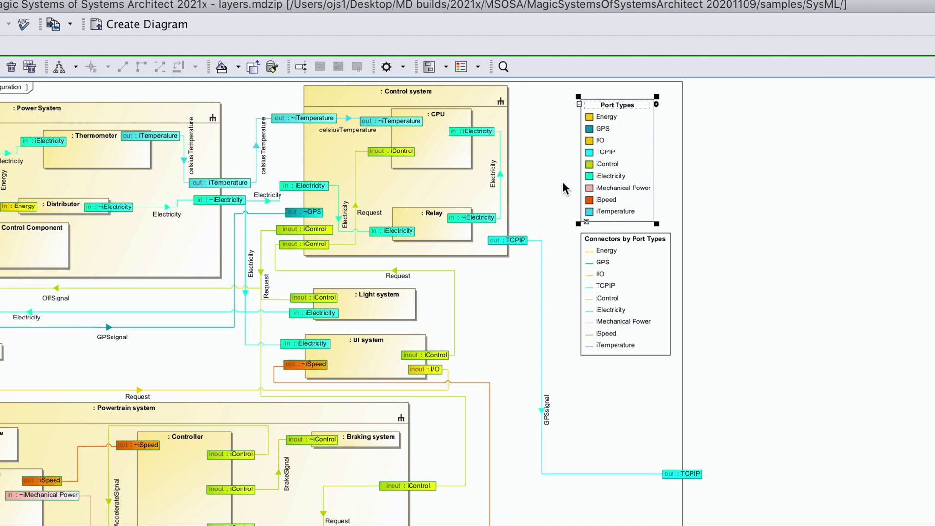
{"action": "left_click", "coordinate": [628, 249]}
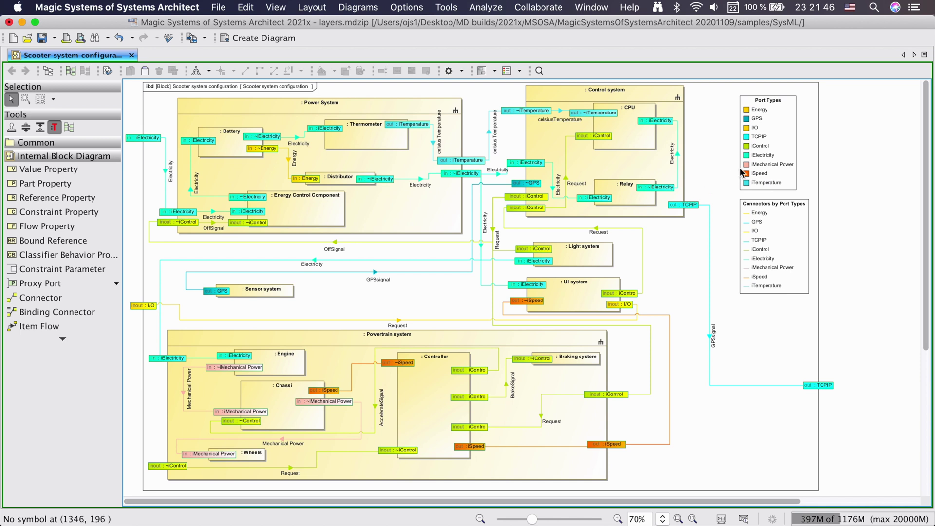
{"action": "left_click", "coordinate": [760, 160]}
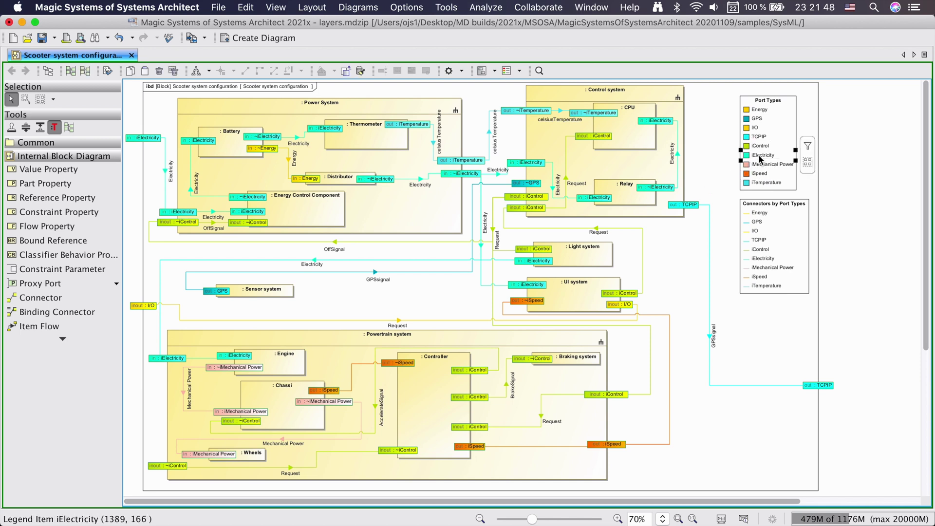
{"action": "left_click", "coordinate": [806, 149]}
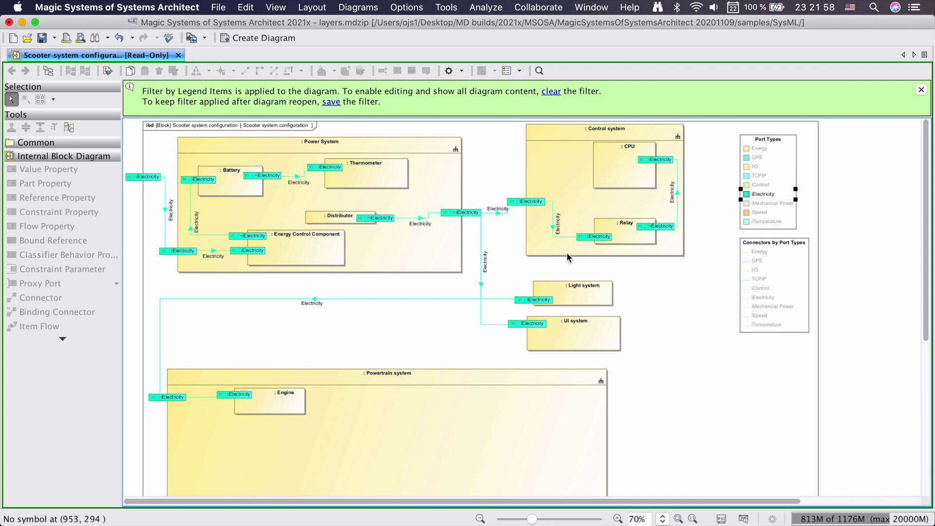
Deselect everything on the electricity-filtered Scooter diagram canvas.
{"action": "left_click", "coordinate": [712, 232]}
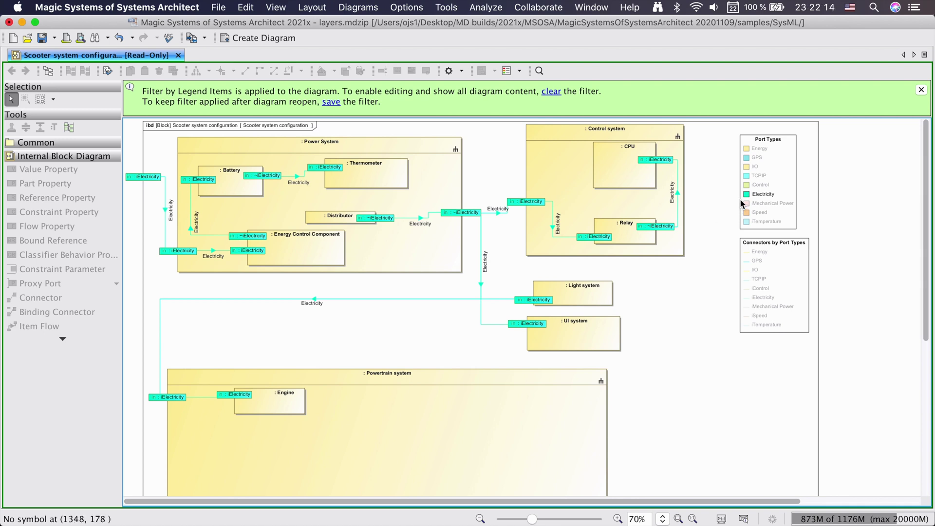
Filter the diagram by the iControl legend item and clear the iElectricity filter.
{"action": "left_click", "coordinate": [759, 183]}
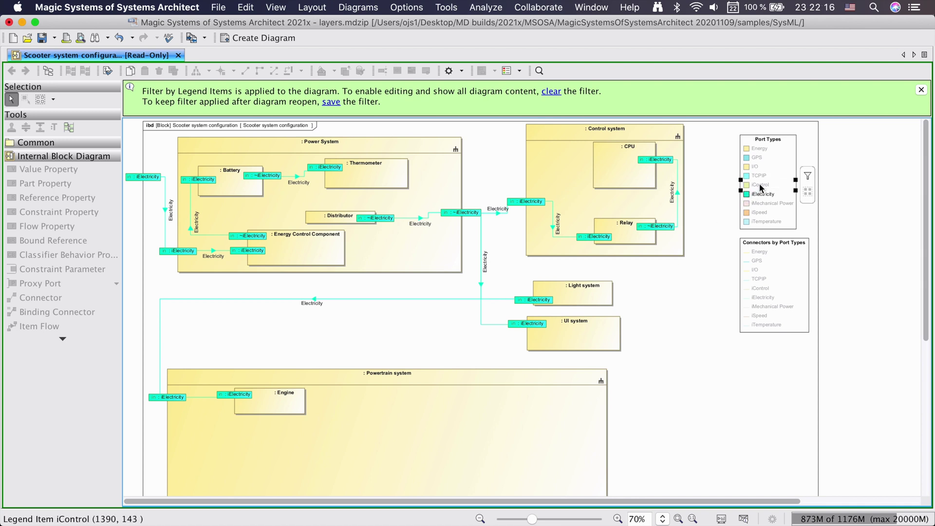
{"action": "left_click", "coordinate": [807, 183]}
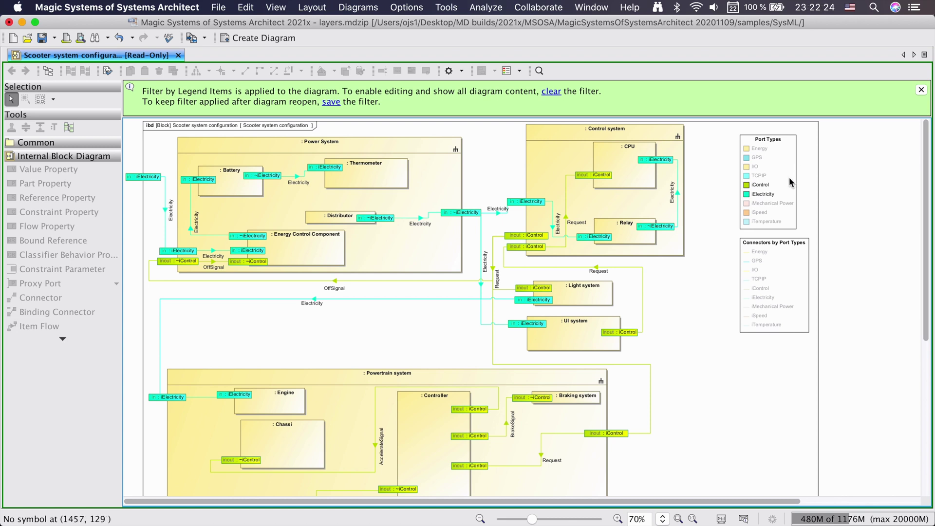
{"action": "left_click", "coordinate": [774, 194]}
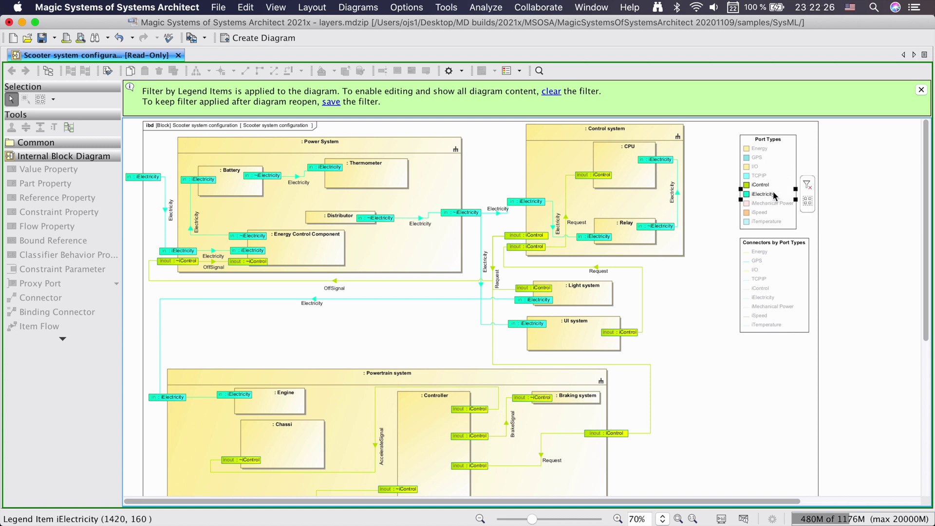
{"action": "left_click", "coordinate": [807, 188]}
{"action": "left_click", "coordinate": [810, 172]}
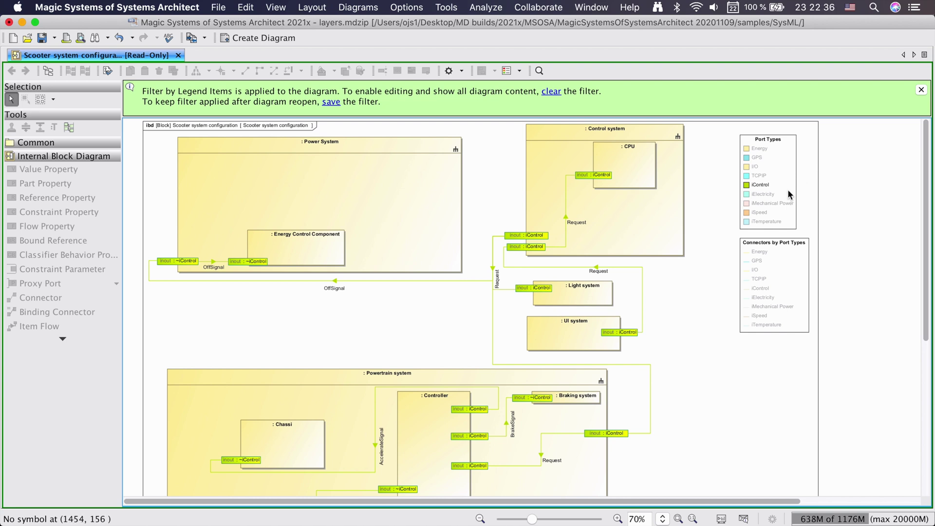
{"action": "left_click", "coordinate": [777, 203]}
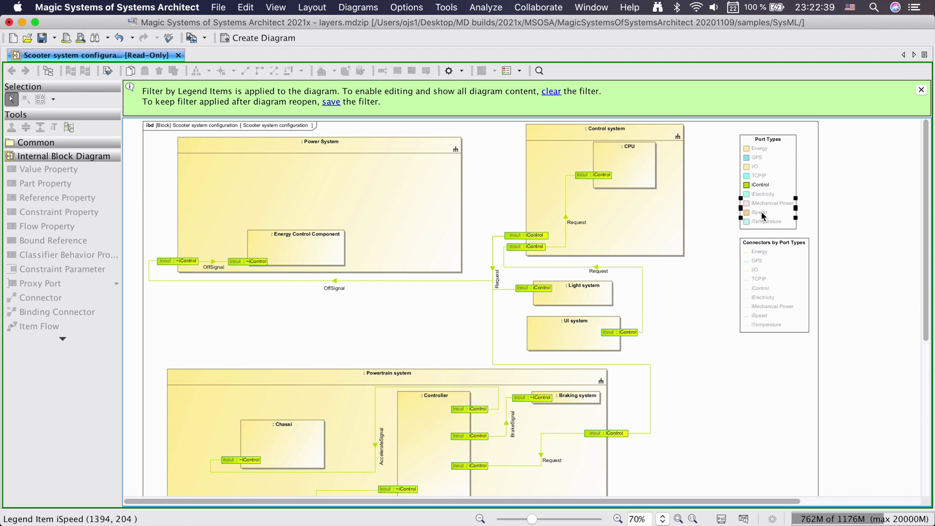
Mark the iMechanical Power and iSpeed legend items as Filtered via the context menu.
{"action": "right_click", "coordinate": [761, 211]}
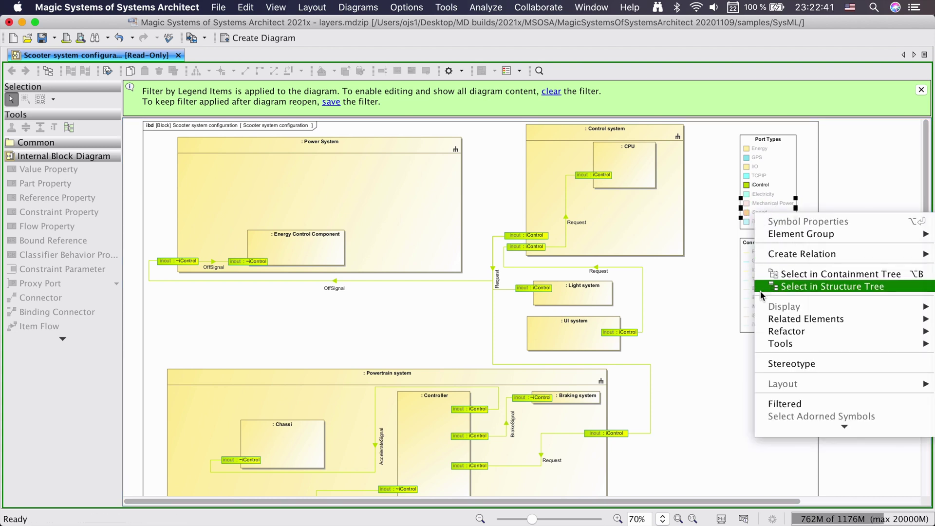
{"action": "left_click", "coordinate": [764, 404]}
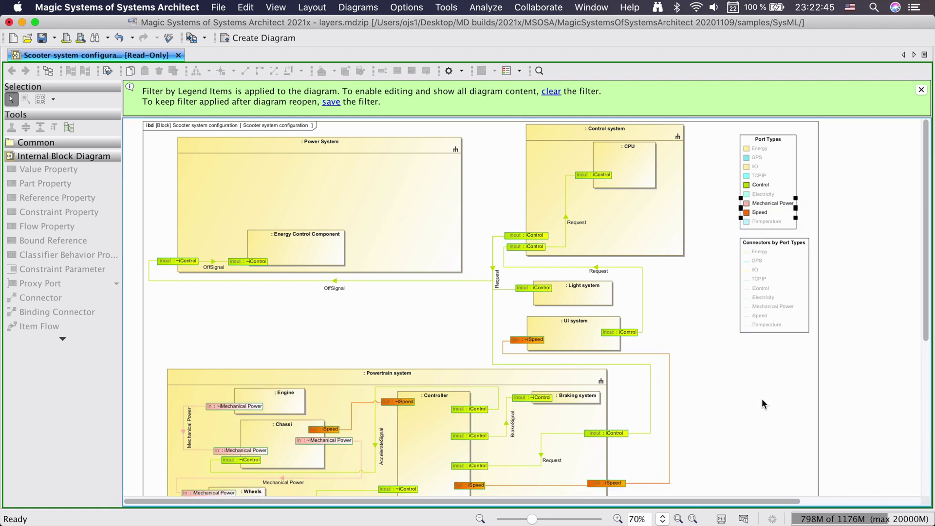
{"action": "left_click", "coordinate": [762, 399]}
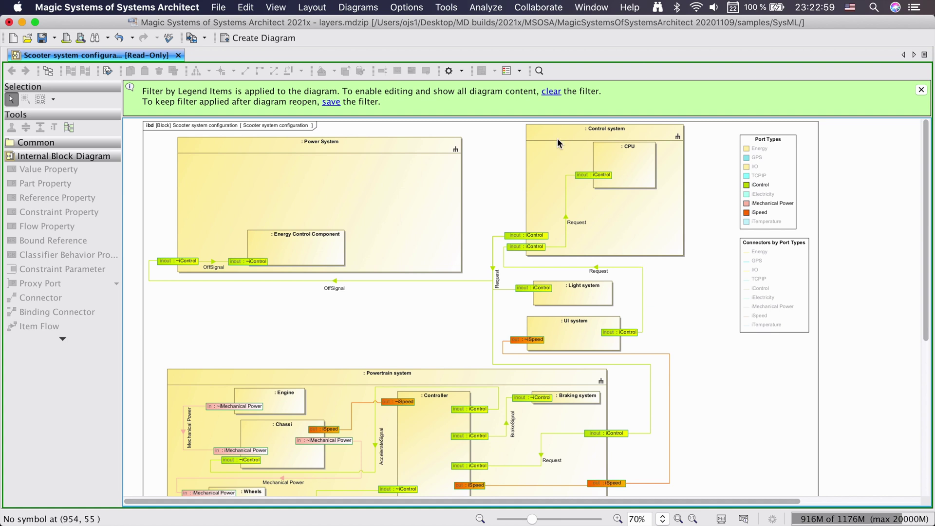
Use Filter by Legend Items to add TCPIP and I/O port types to the filter.
{"action": "left_click", "coordinate": [520, 70]}
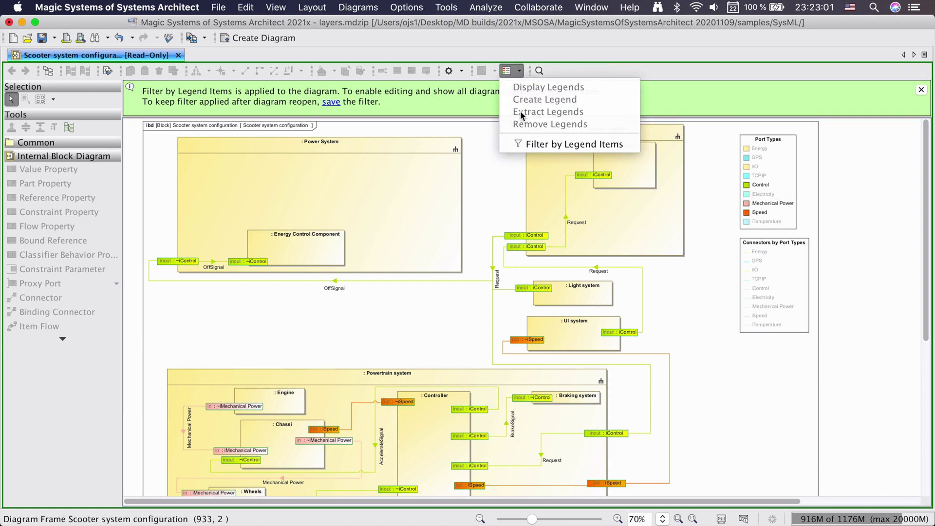
{"action": "left_click", "coordinate": [513, 143]}
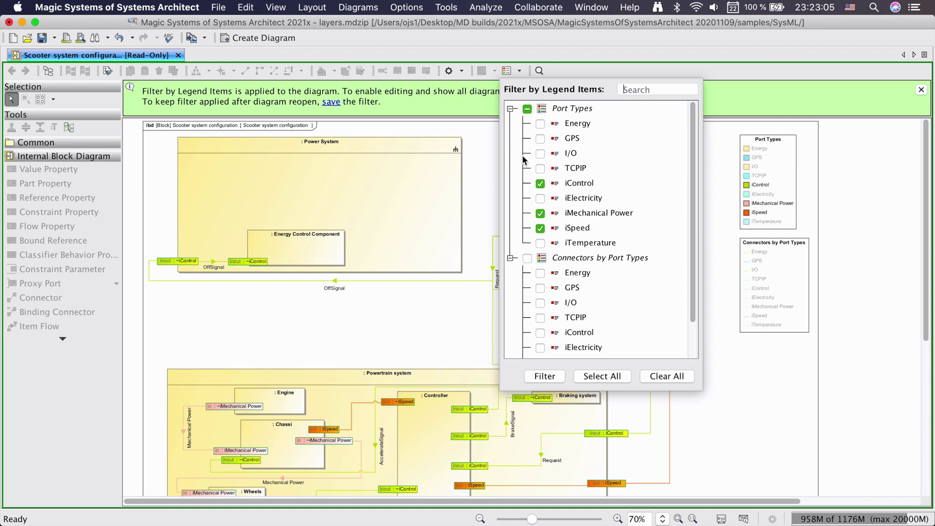
{"action": "left_click", "coordinate": [540, 168]}
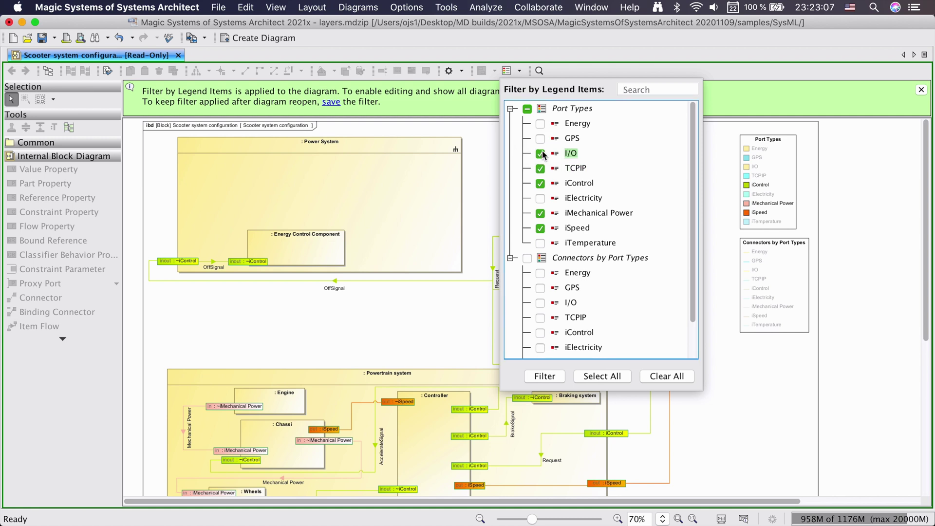
{"action": "left_click", "coordinate": [537, 376]}
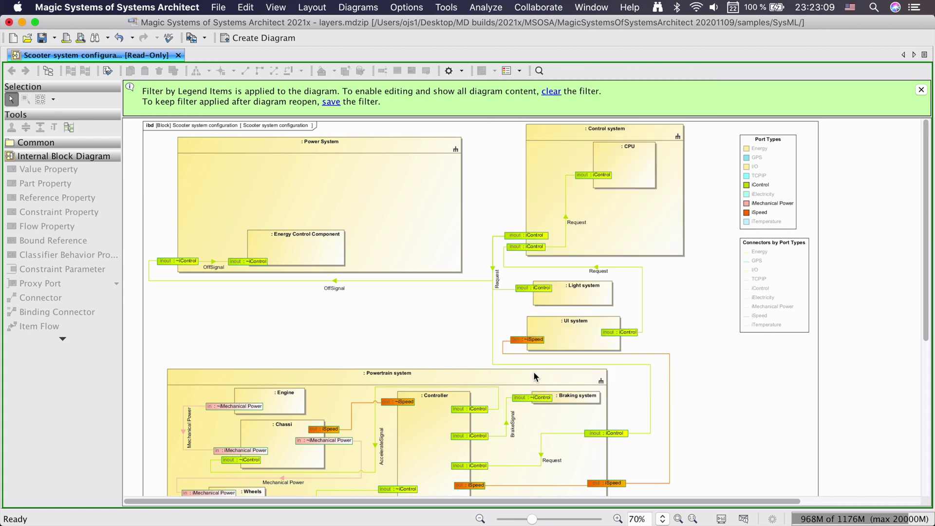
{"action": "left_click", "coordinate": [663, 332]}
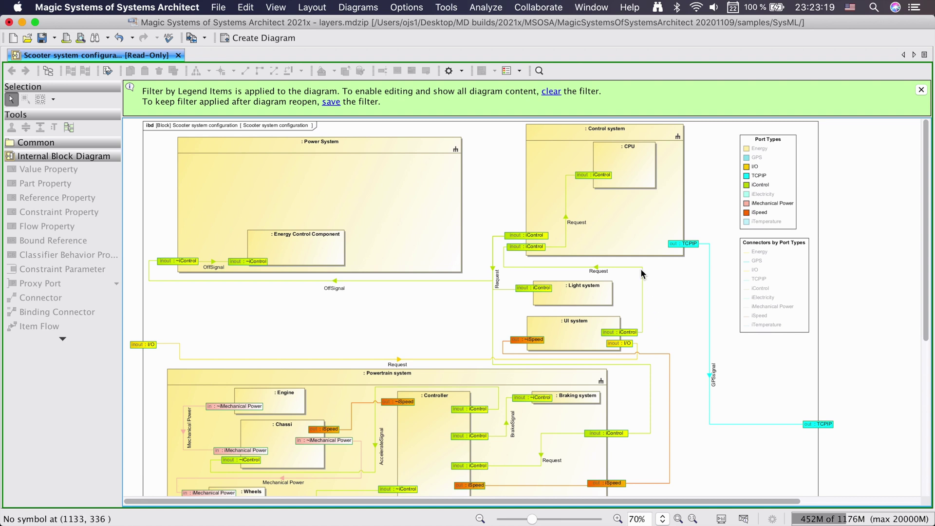
Clear the filter from the banner, then save the iElectricity-only filter so it persists.
{"action": "left_click", "coordinate": [551, 93]}
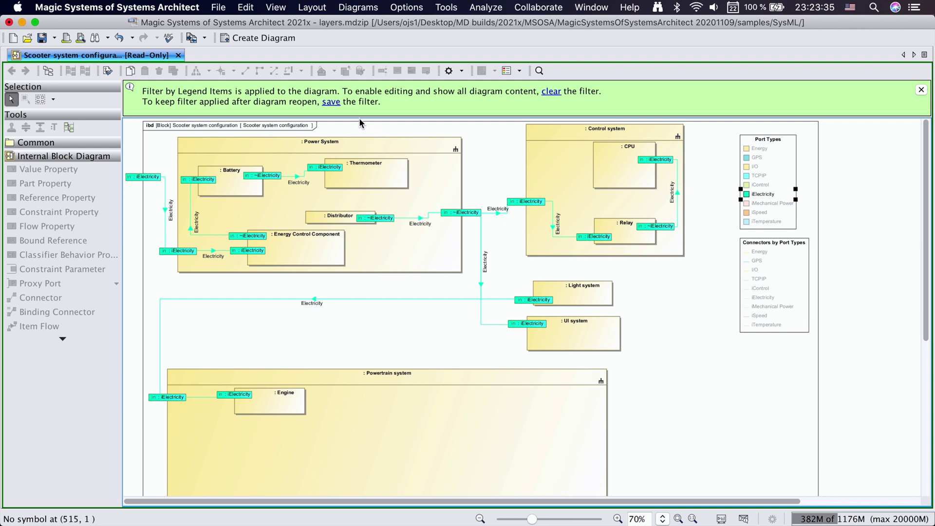
{"action": "left_click", "coordinate": [335, 104]}
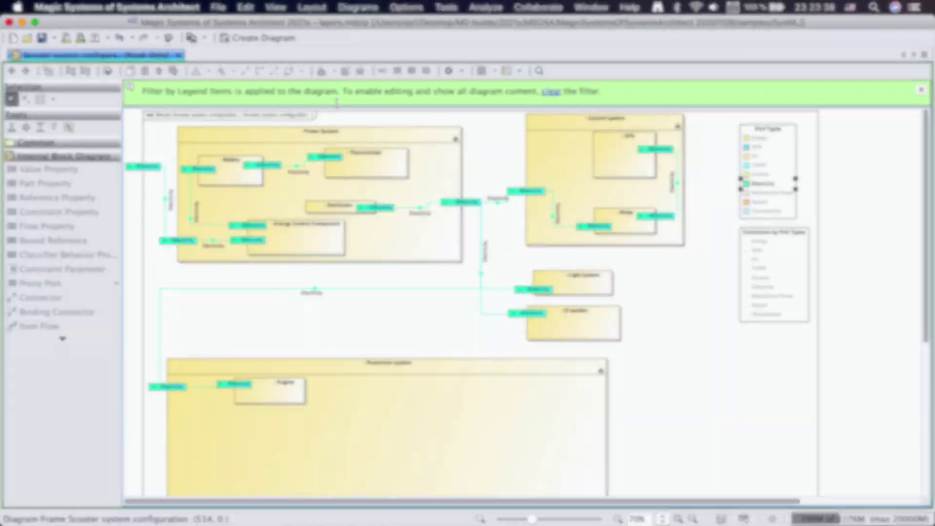